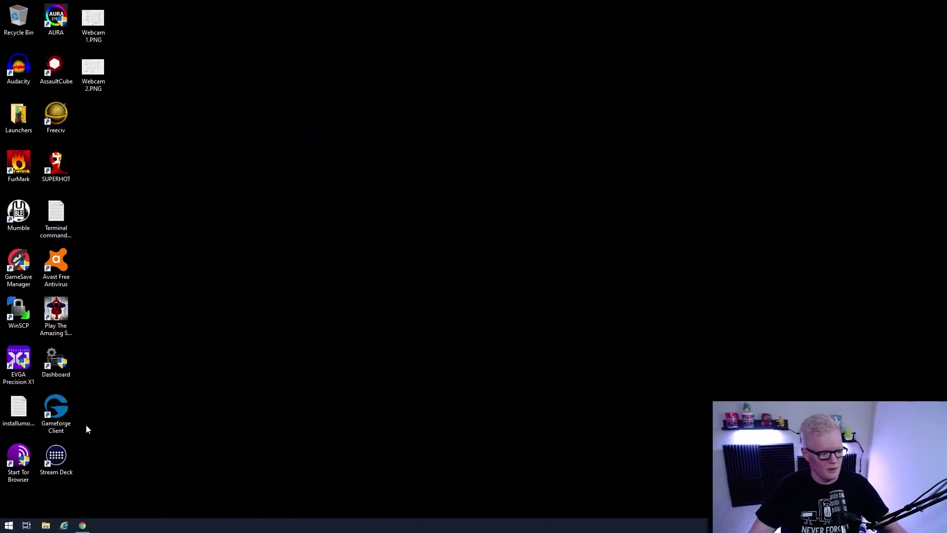
- Bring up the VB-Audio Virtual Cable download page in Chrome
click(82, 525)
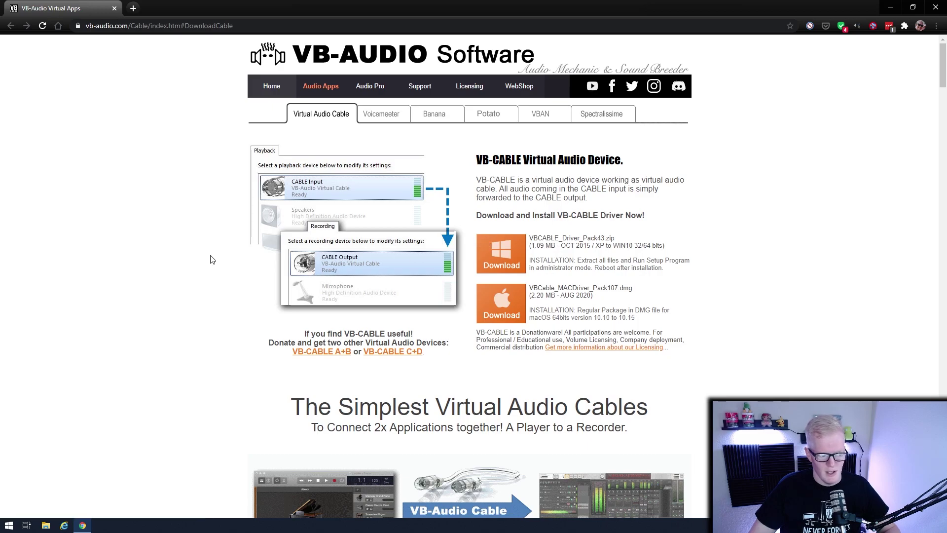
- Visit the A+B and C+D cables section, then return to the main VB-CABLE downloads
click(321, 351)
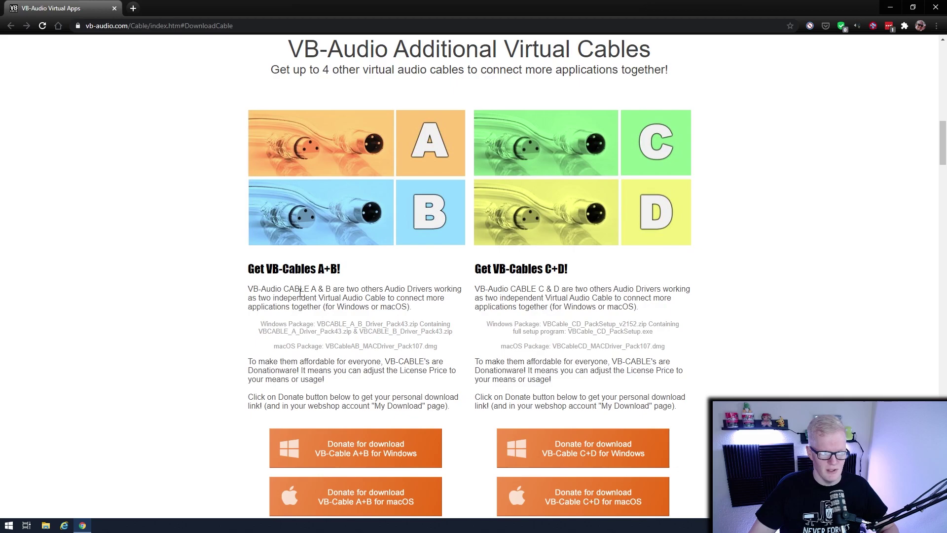
click(8, 25)
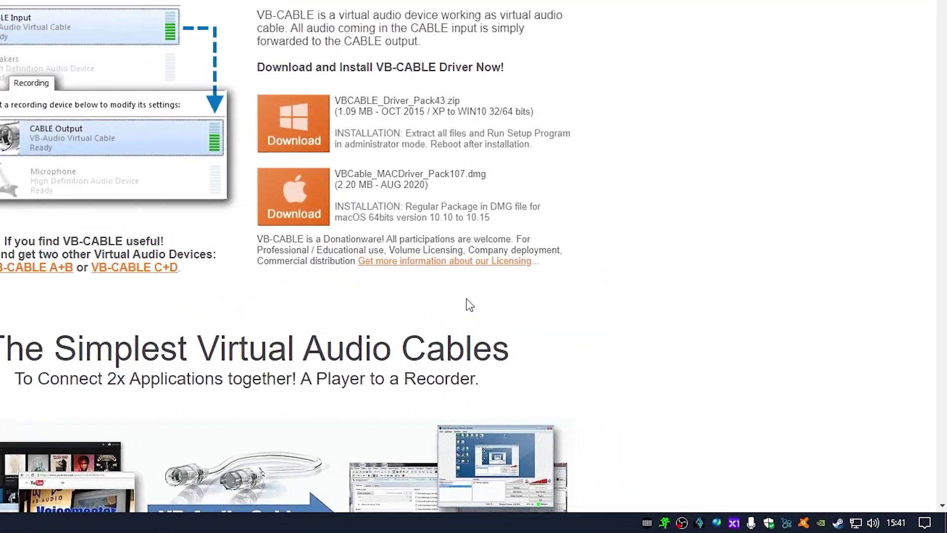
- Open the Windows Sound settings from the tray and show the Playback devices
right_click(864, 523)
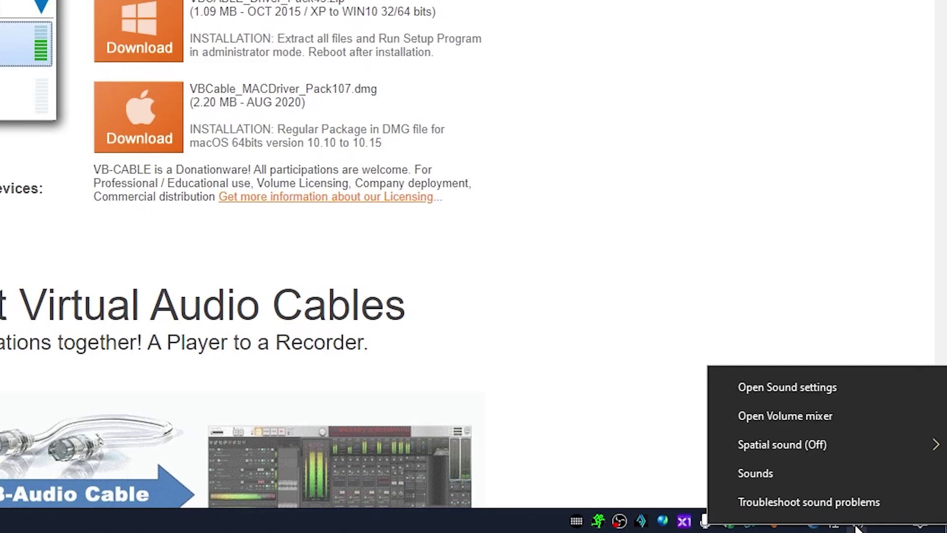
click(788, 466)
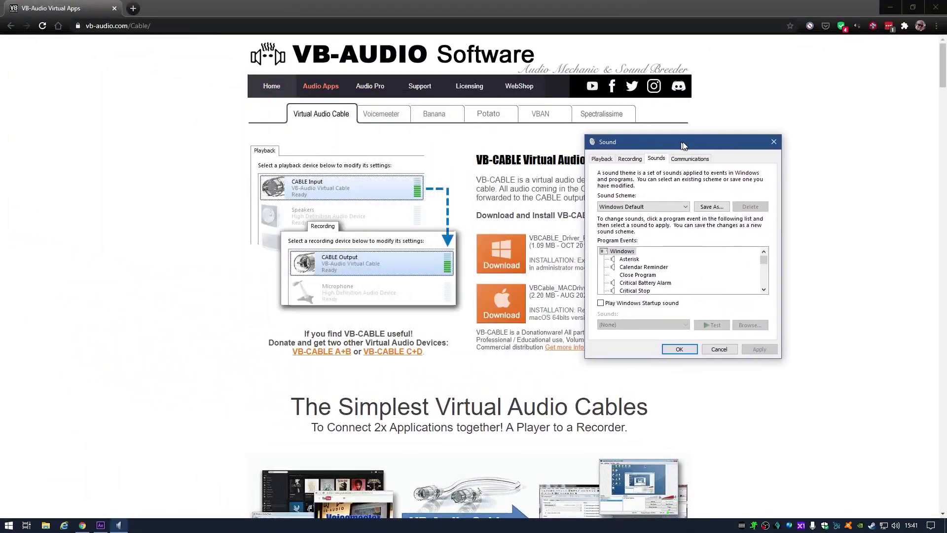
drag(683, 145, 717, 141)
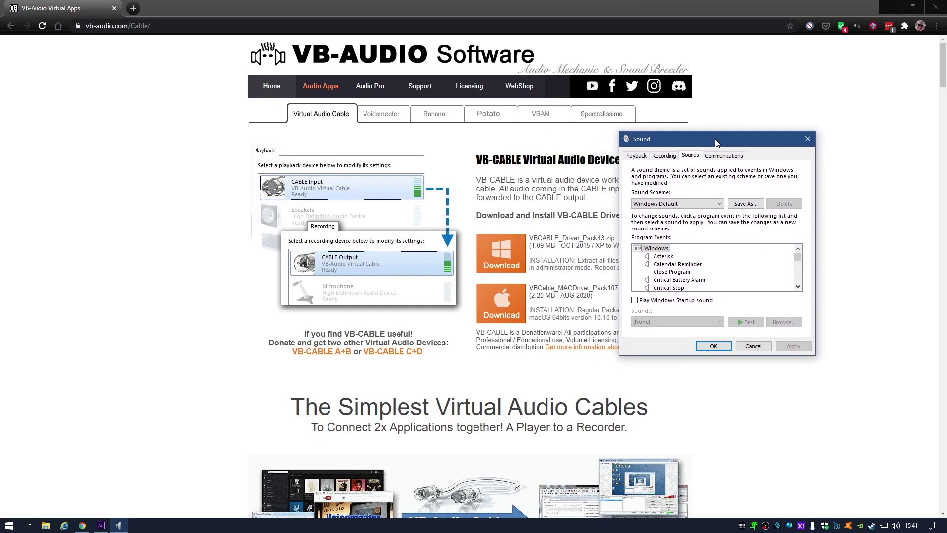
click(638, 157)
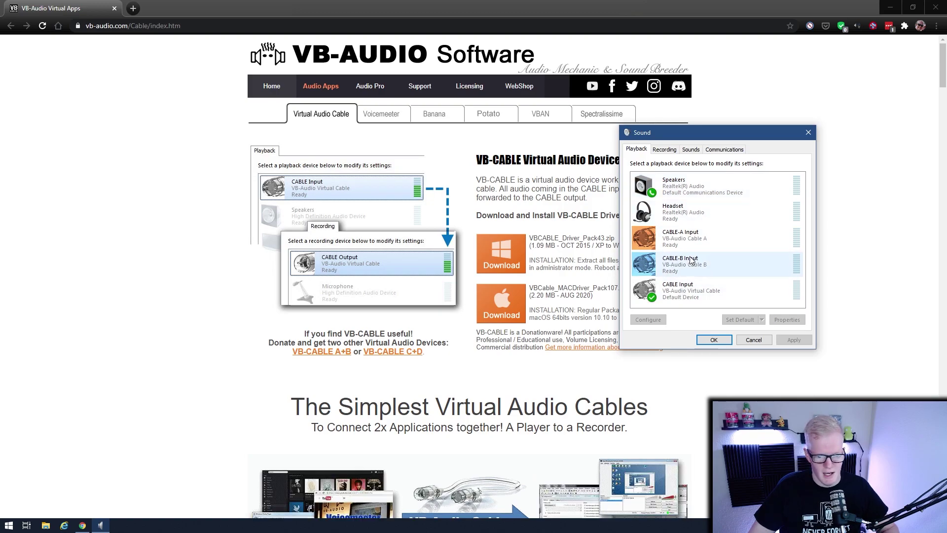
- Check the CABLE Input device's options to confirm it is the default playback device
click(678, 298)
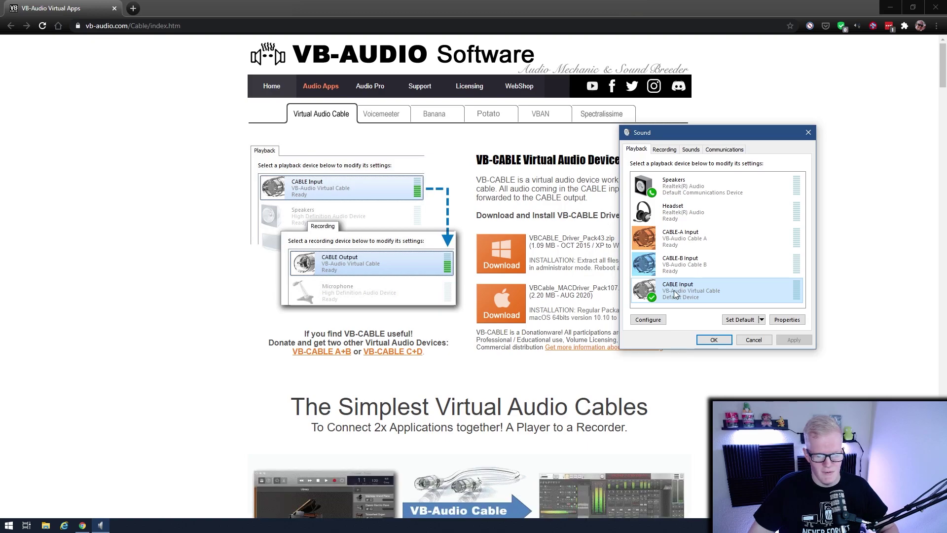
right_click(675, 295)
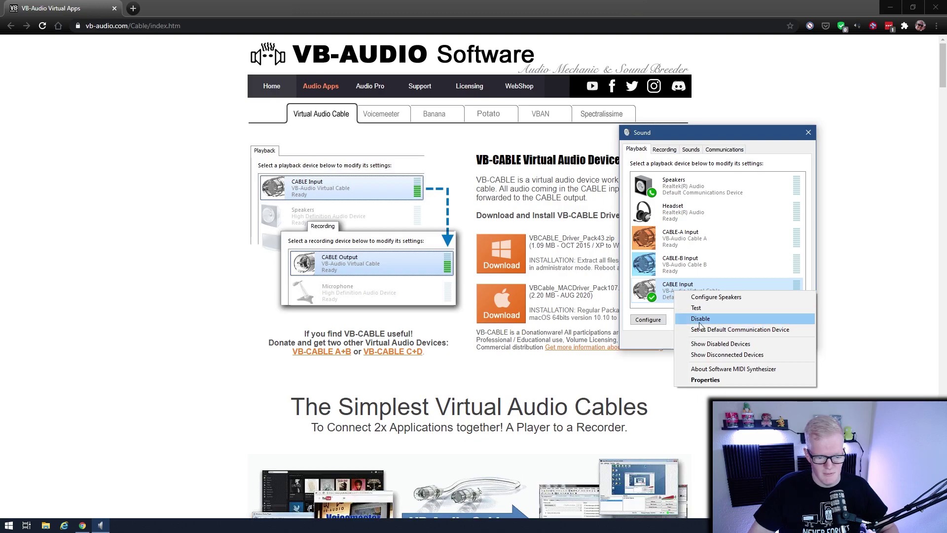
click(673, 320)
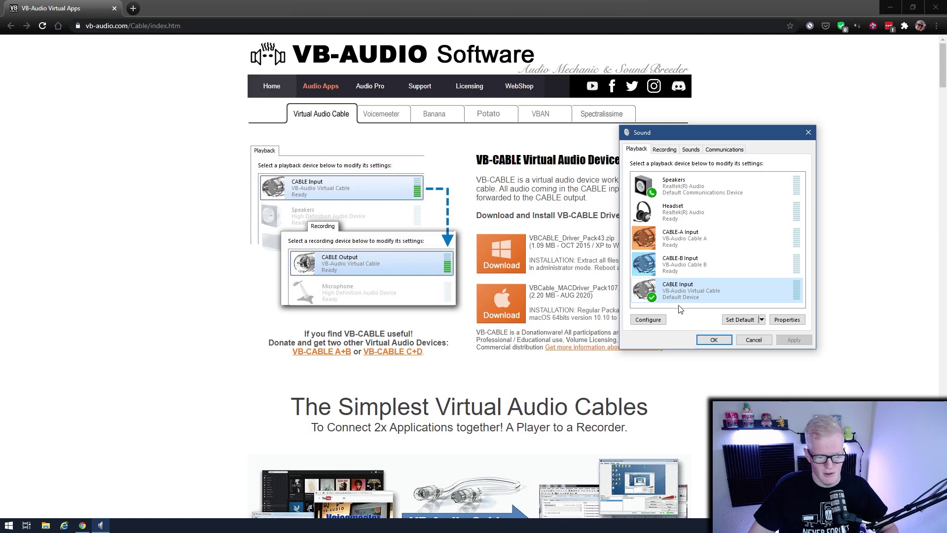
right_click(685, 292)
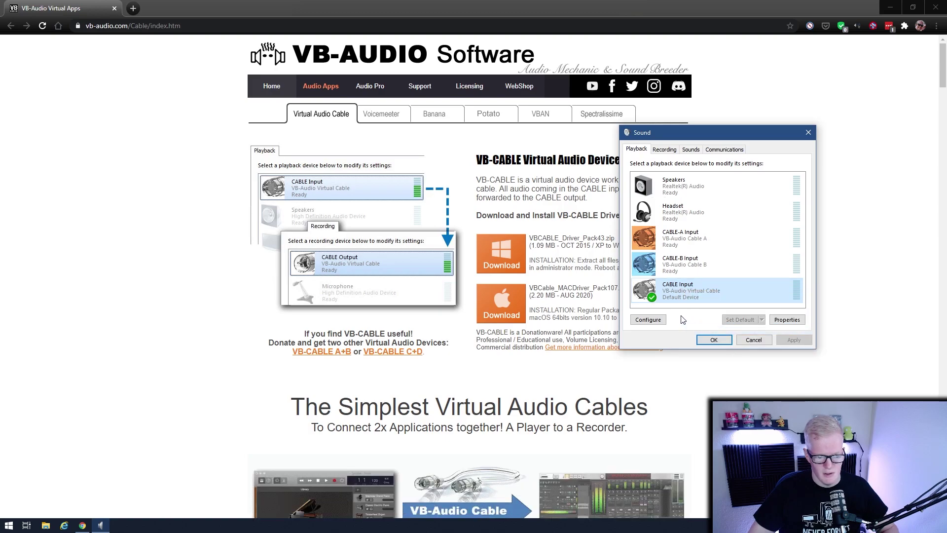
- In CABLE Output's properties, listen to the device through the Headset (Realtek(R) Audio)
click(673, 151)
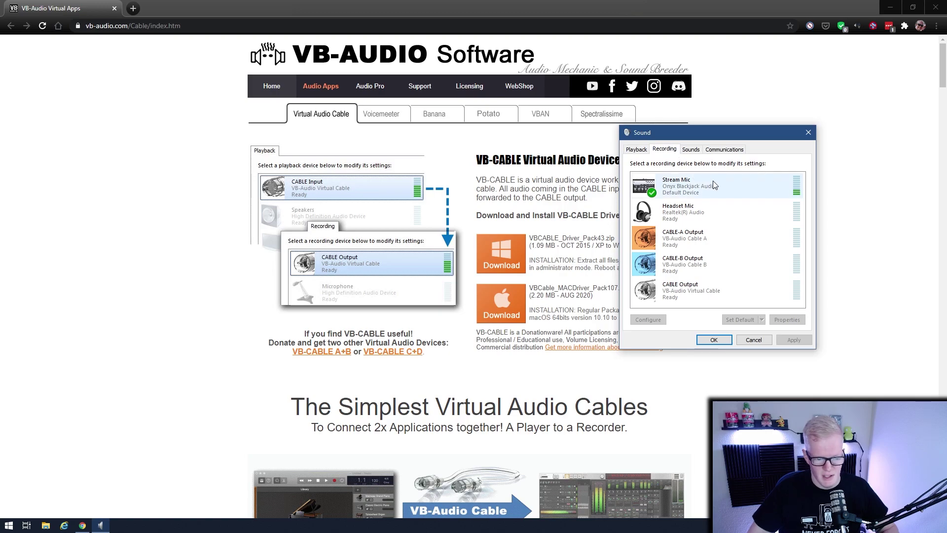
right_click(672, 298)
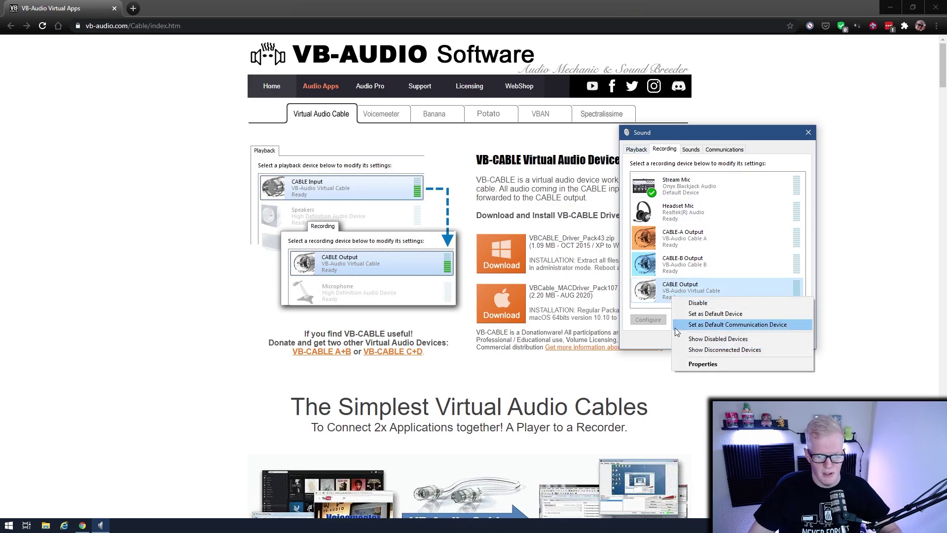
click(693, 369)
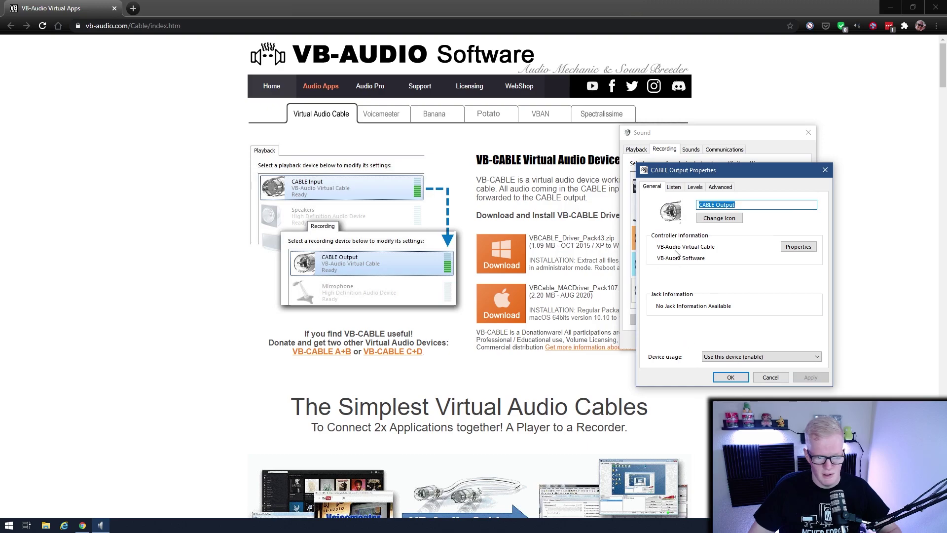
click(673, 188)
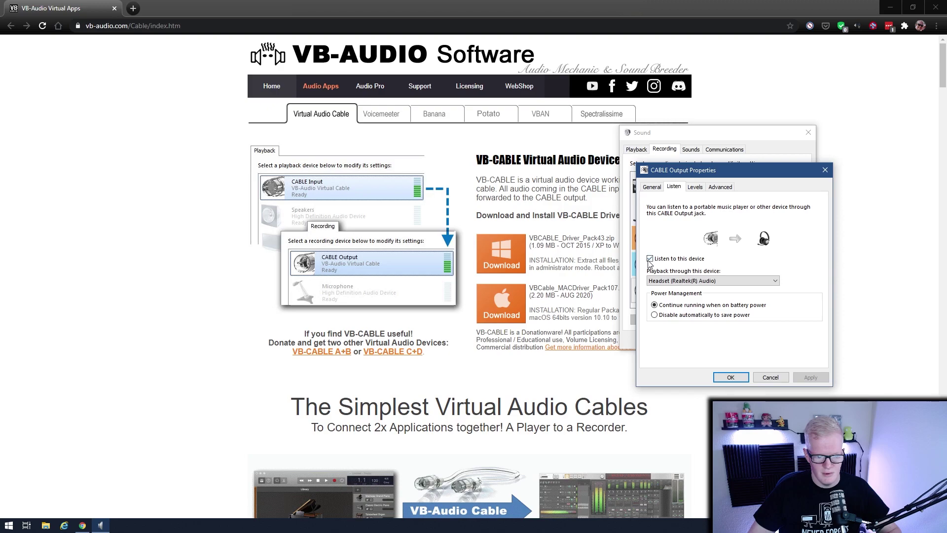
click(683, 281)
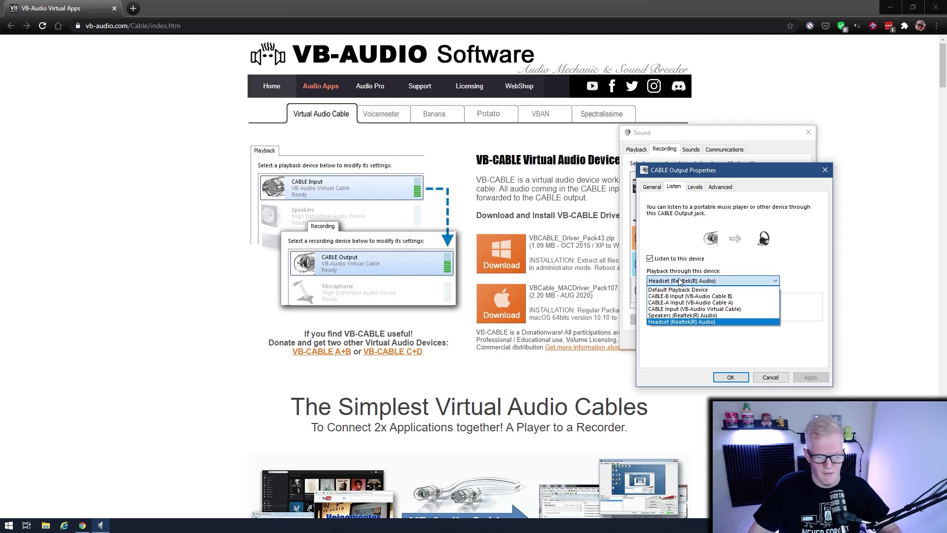
click(682, 341)
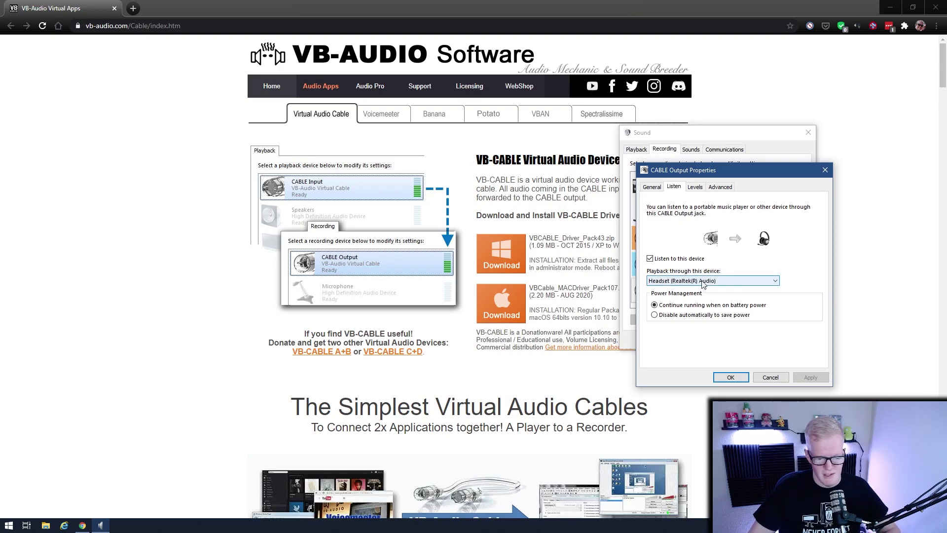
- Recheck CABLE Output's Headset playback setting and confirm the properties with OK
click(651, 187)
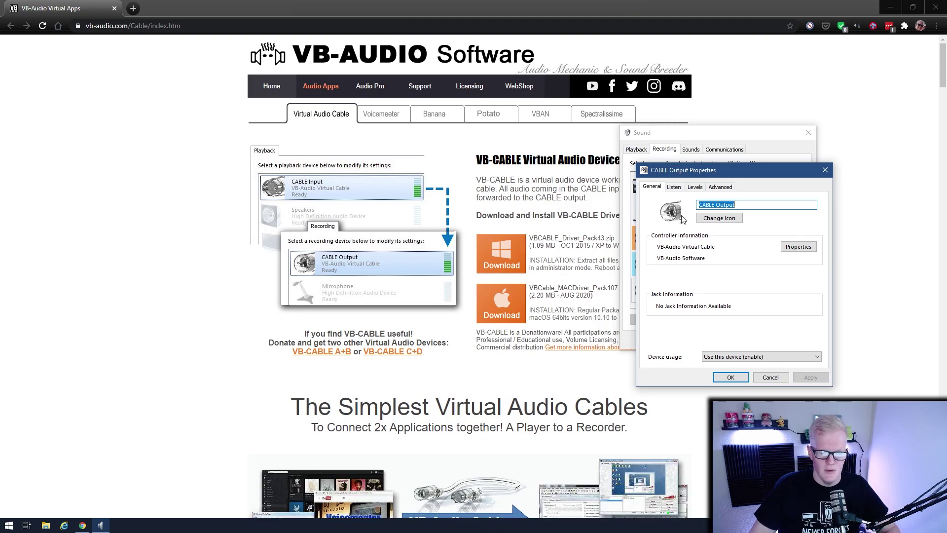
click(674, 187)
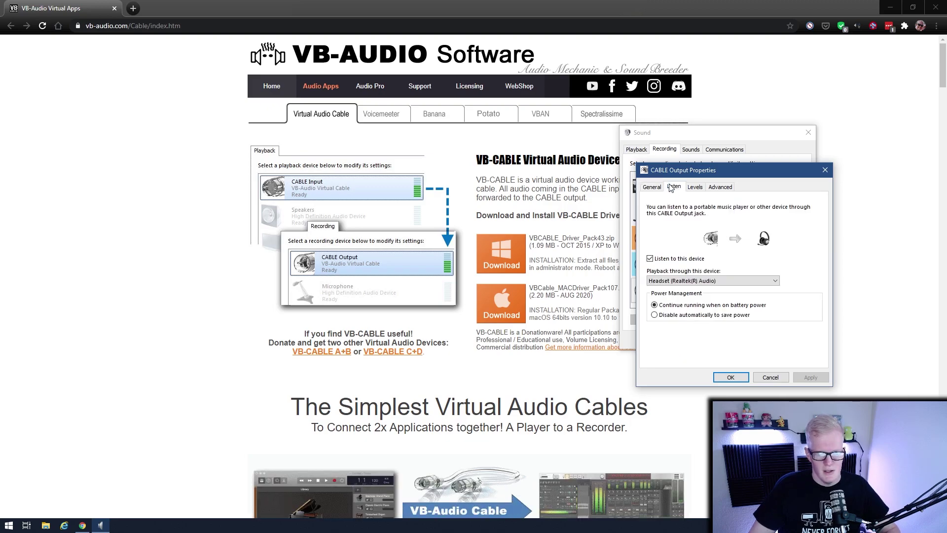
click(669, 281)
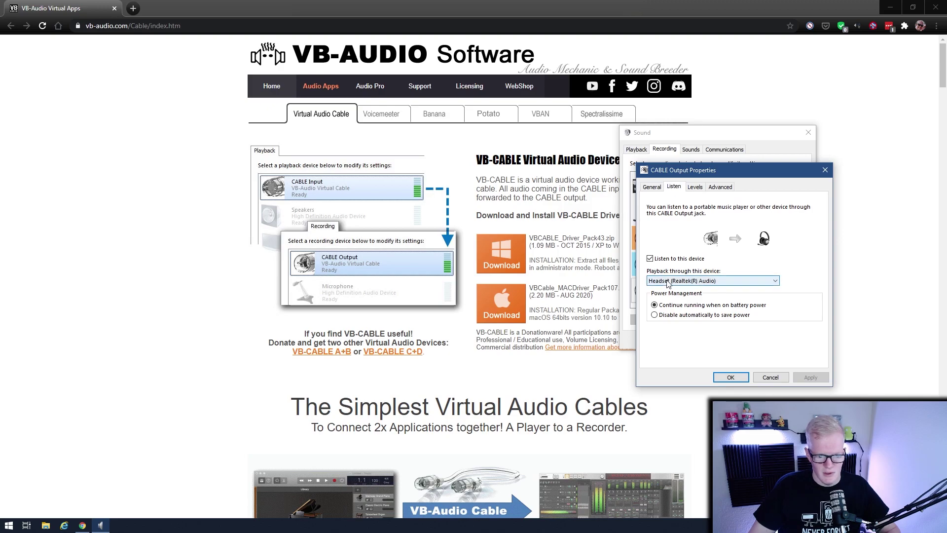
key(ctrl+shift+Tab)
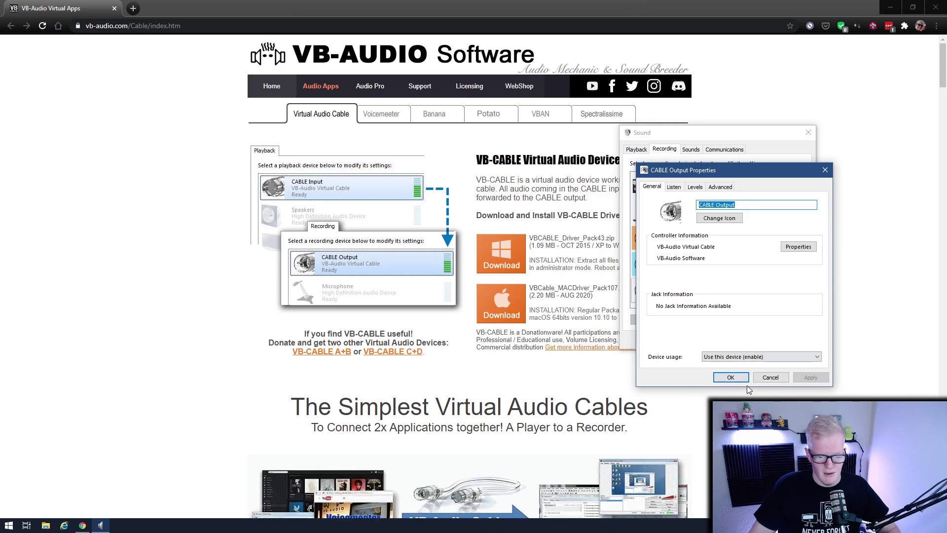
click(735, 378)
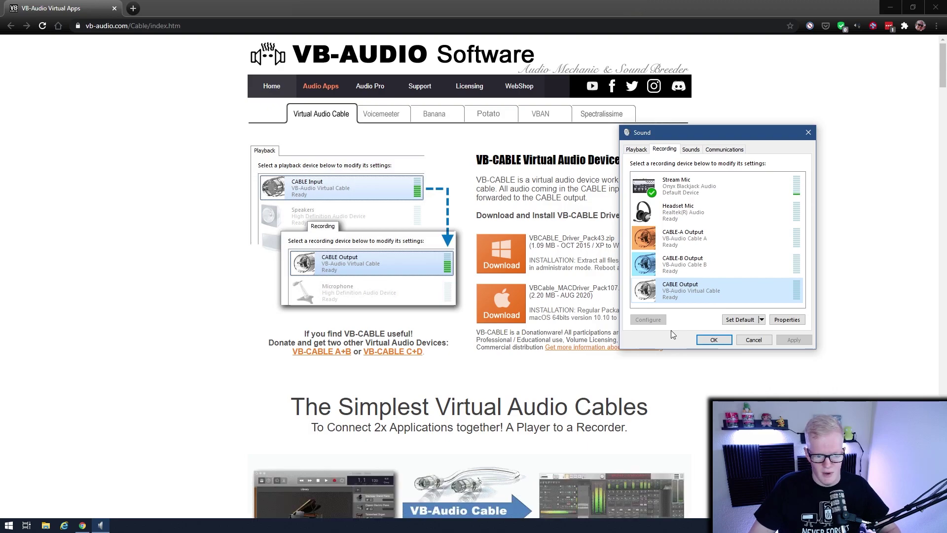
- Recheck the playback list with CABLE Input as default, then close Sound settings
click(636, 149)
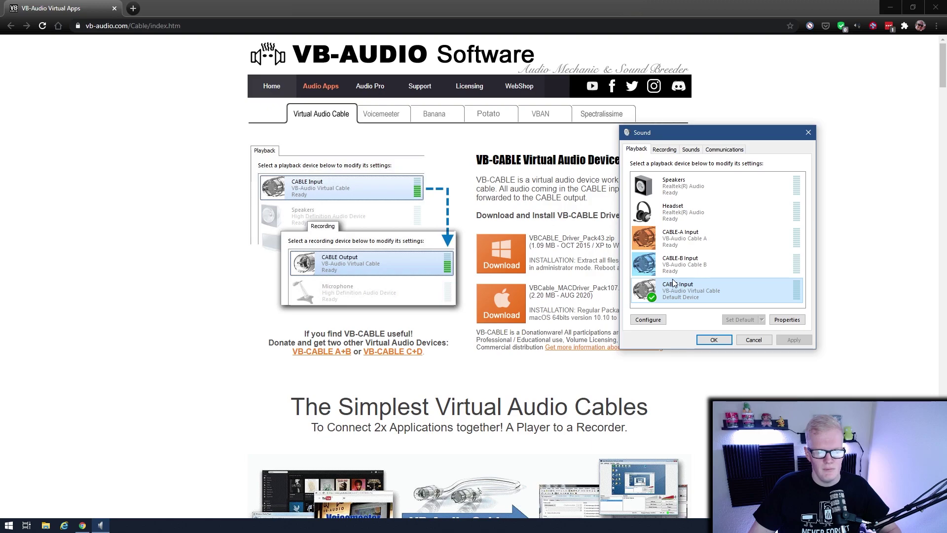
key(Return)
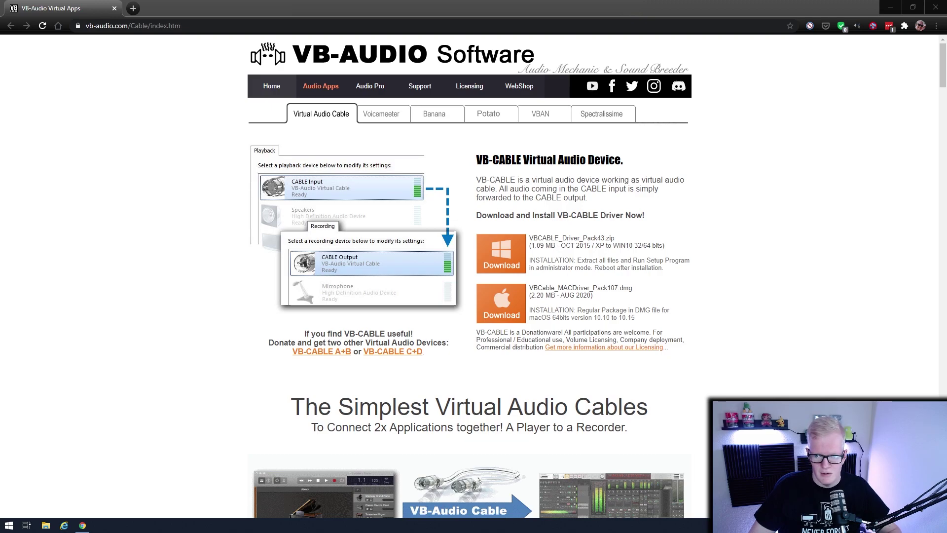
- Show OBS Audio settings and list Desktop Audio devices, currently CABLE Input (VB-Audio Virtual Cable)
drag(946, 90, 524, 85)
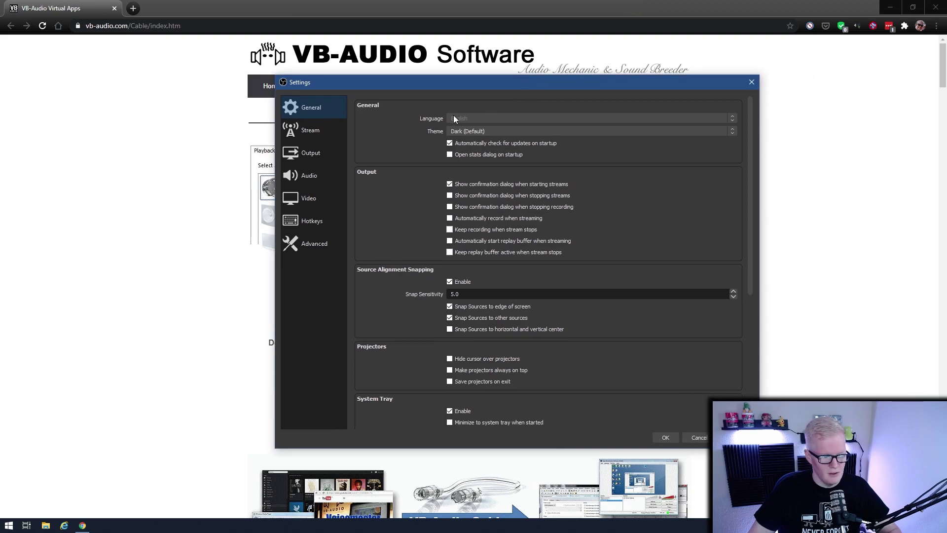
click(308, 178)
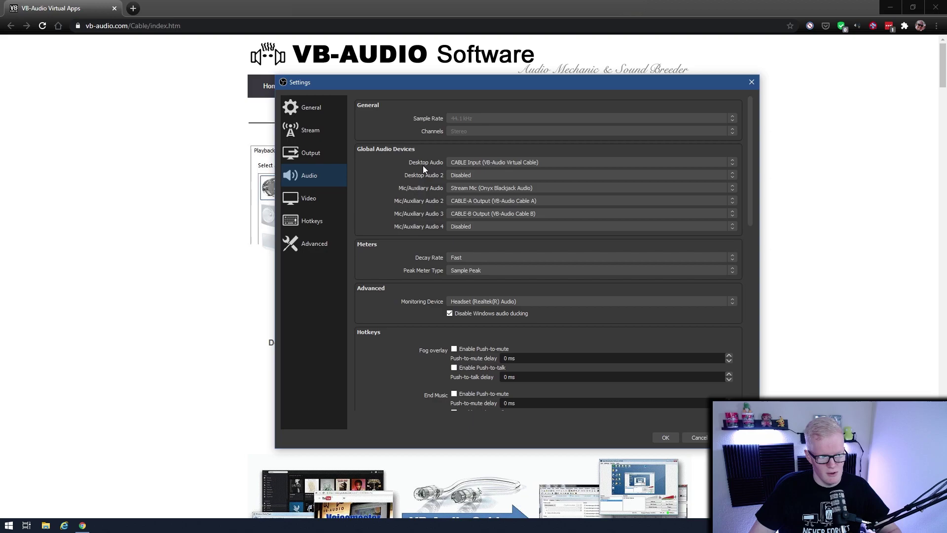
click(456, 165)
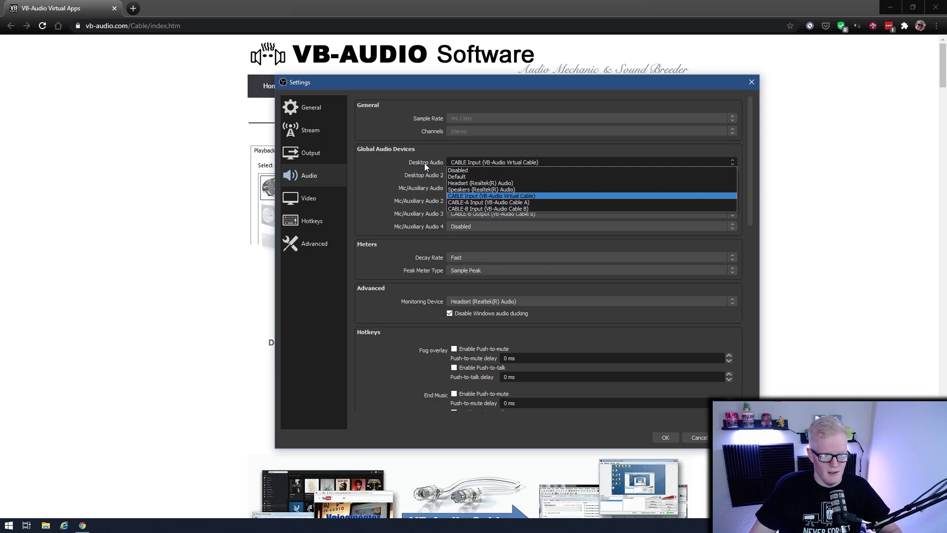
- Close the Desktop Audio list, leaving CABLE Input (VB-Audio Virtual Cable) selected
key(Escape)
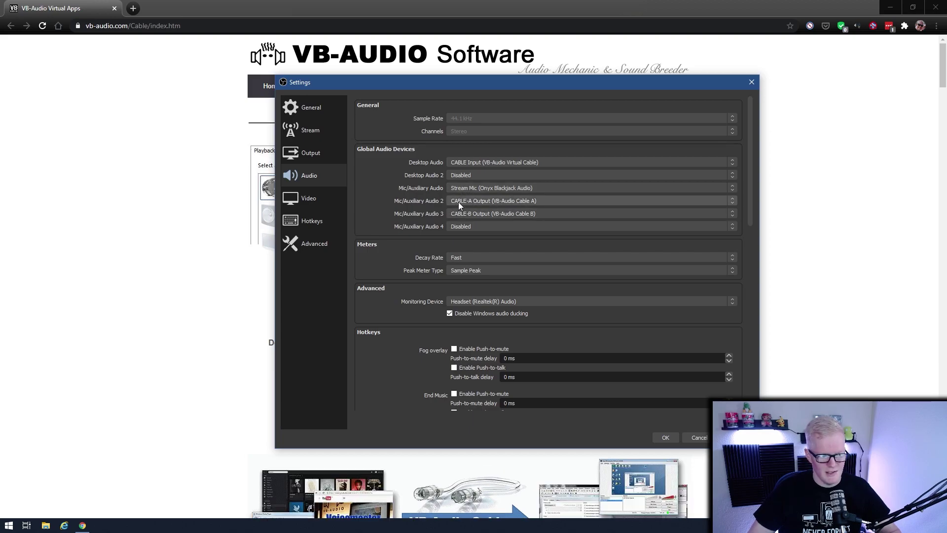
click(458, 203)
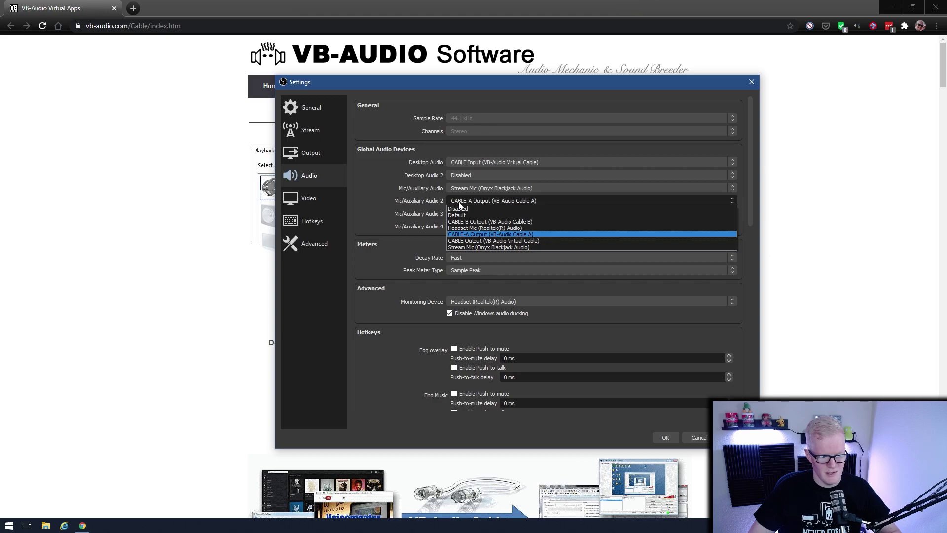
click(458, 203)
click(458, 212)
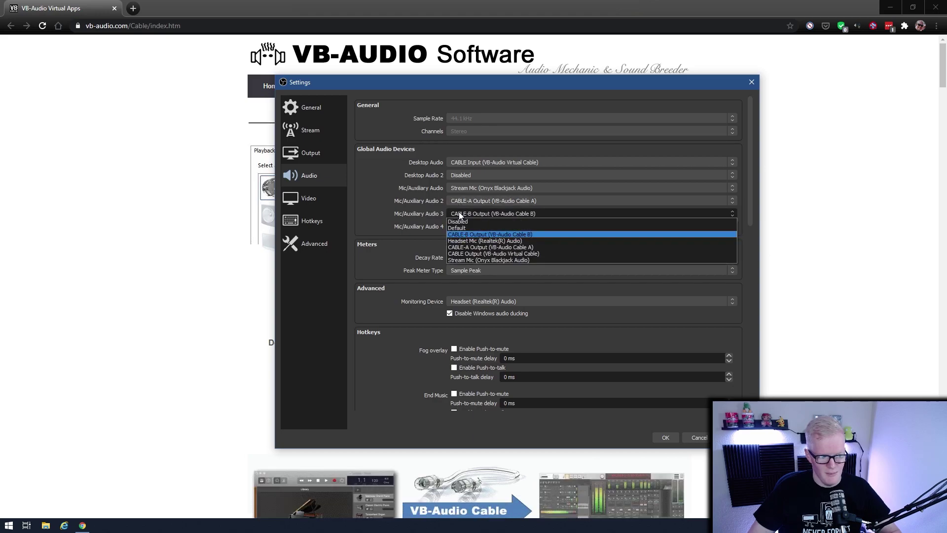
click(458, 211)
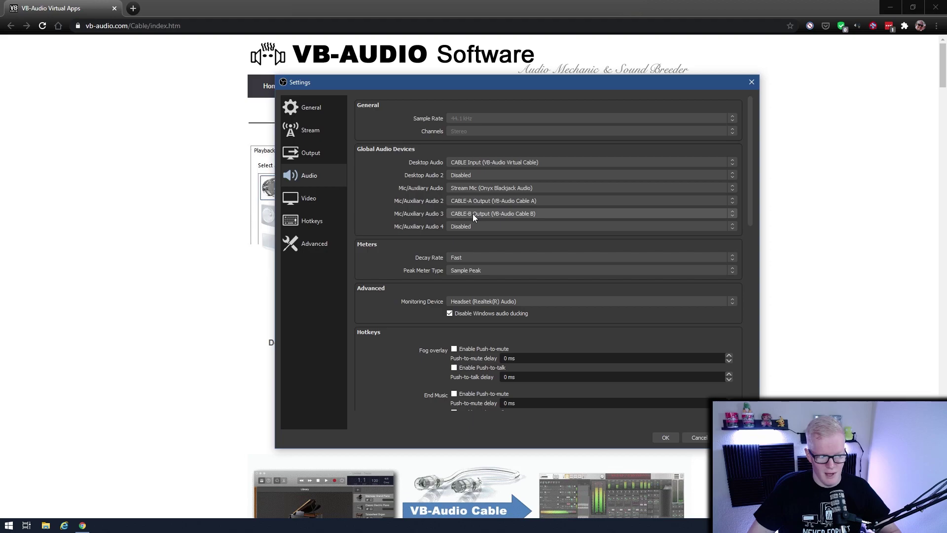